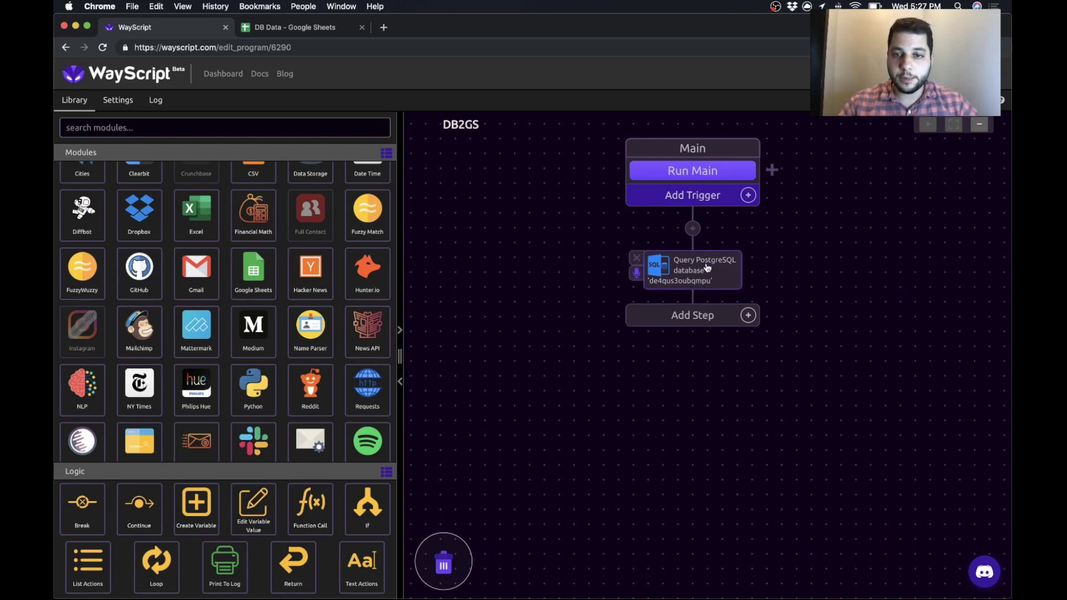
Step: Run the PostgreSQL step's SELECT * FROM users query from its settings
left_click(688, 272)
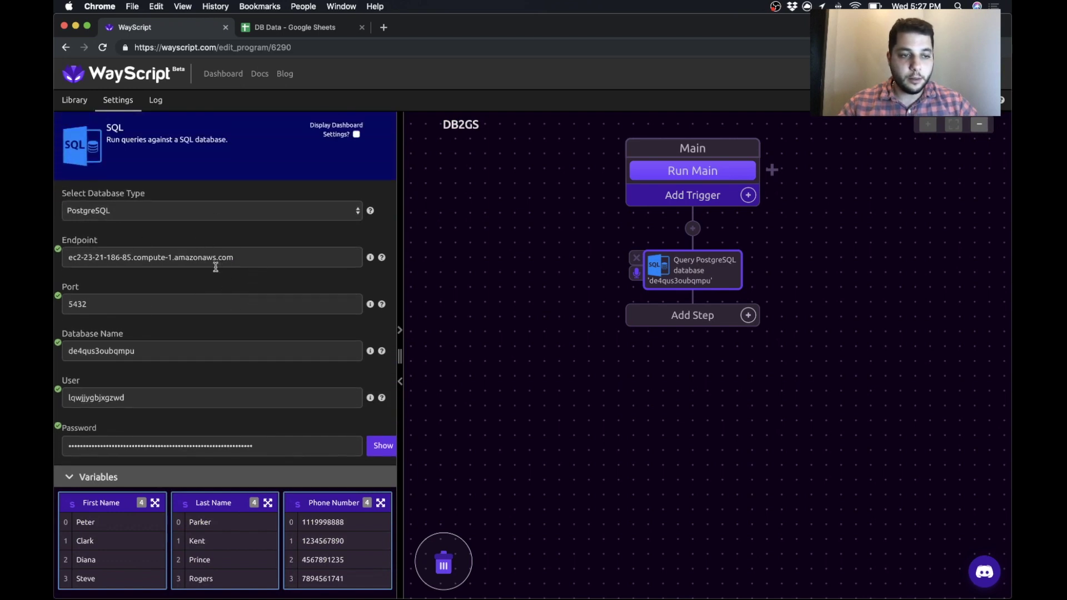
scroll(204, 244, "down", 3)
scroll(200, 246, "down", 3)
scroll(198, 251, "down", 1)
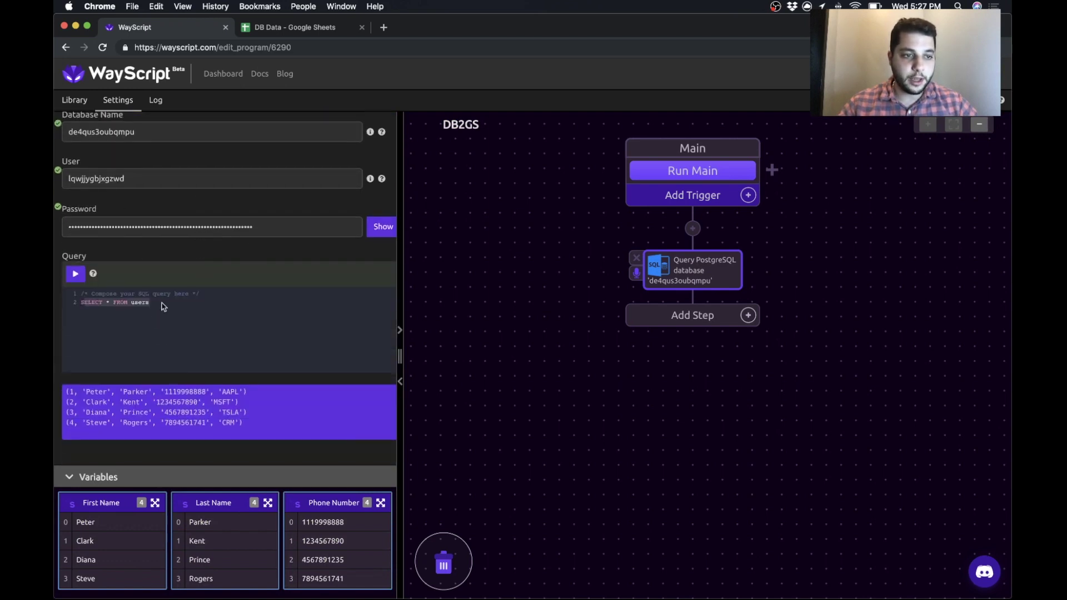
left_click(146, 312)
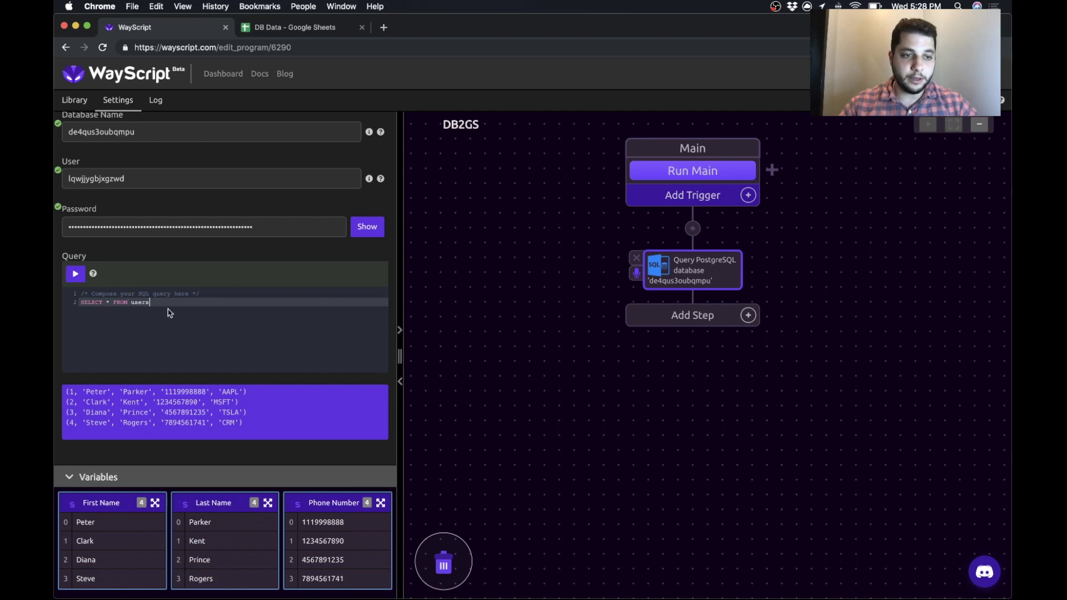
left_click(75, 274)
scroll(175, 375, "down", 3)
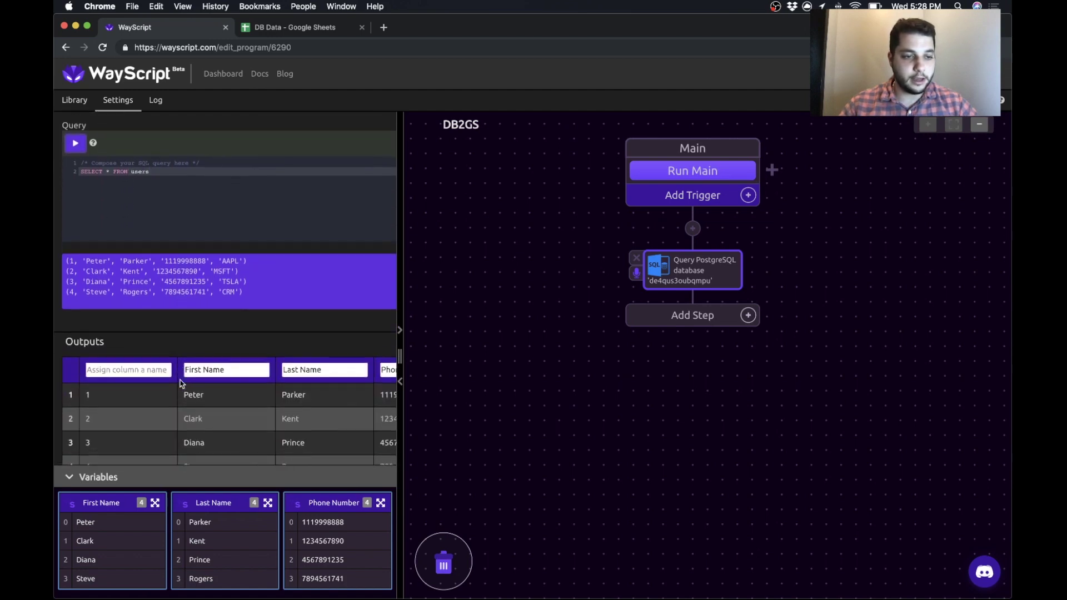
scroll(179, 382, "down", 2)
scroll(179, 384, "right", 5)
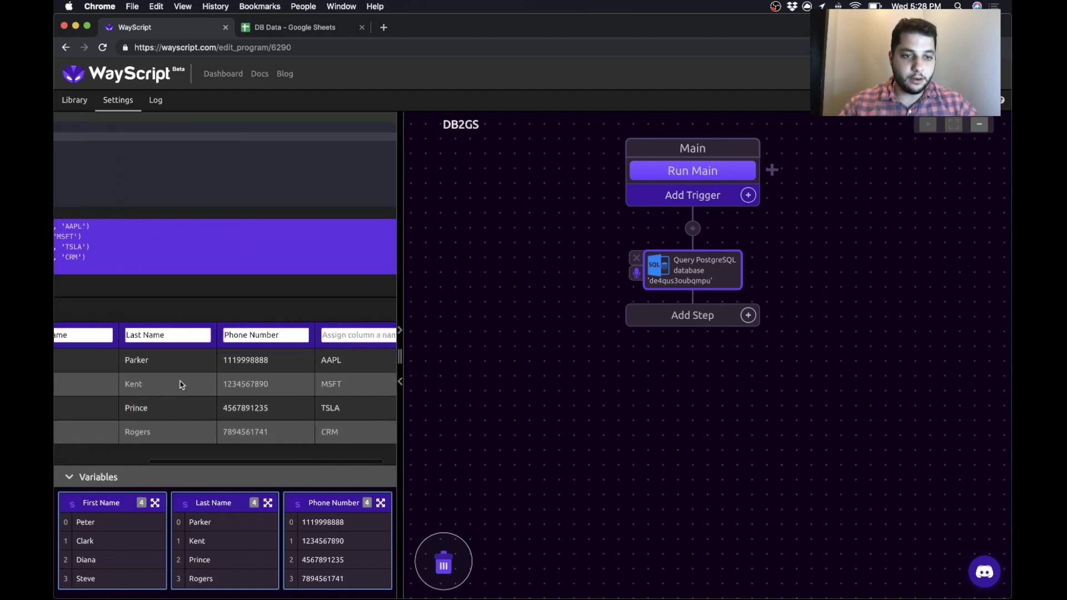
scroll(180, 383, "left", 5)
Step: Review the First Name and Last Name output column names
double_click(226, 335)
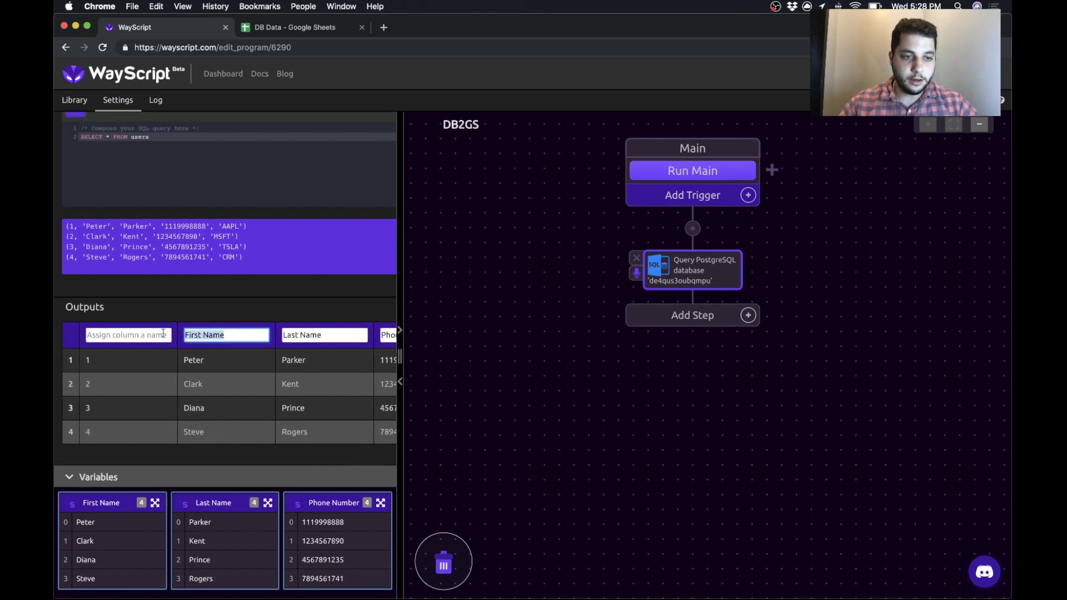
left_click(315, 335)
scroll(317, 335, "right", 4)
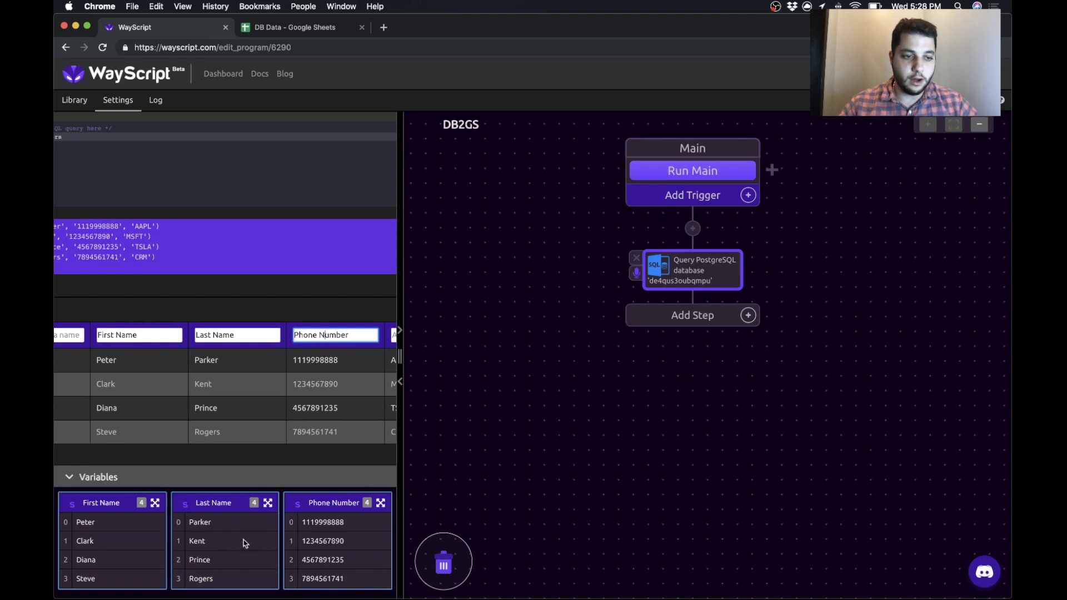
Step: Add a Loop step after the query, looping over First Name
left_click(73, 100)
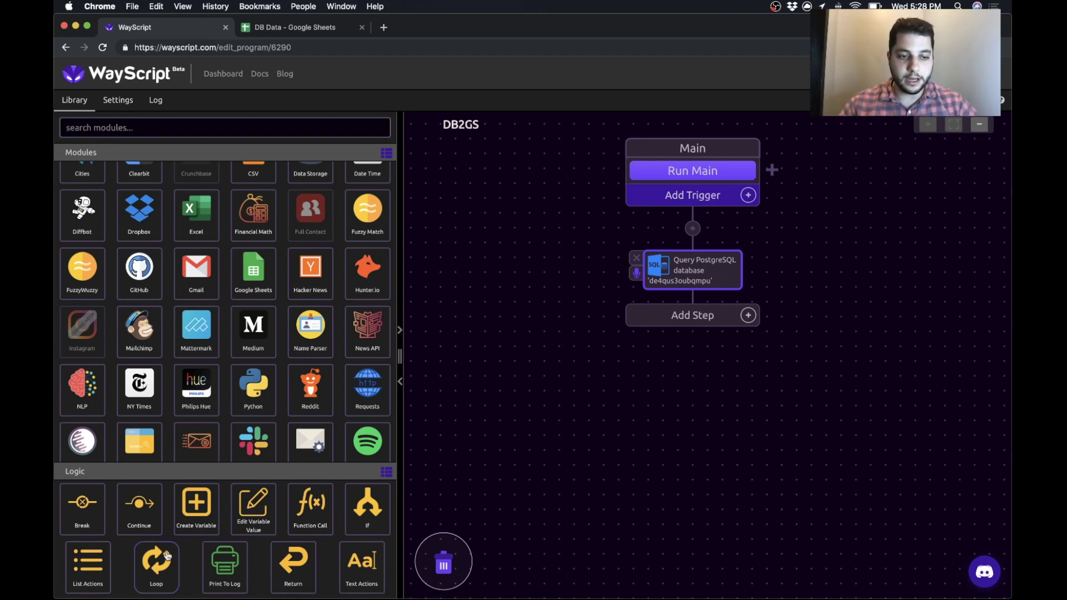
left_click_drag(156, 561, 691, 315)
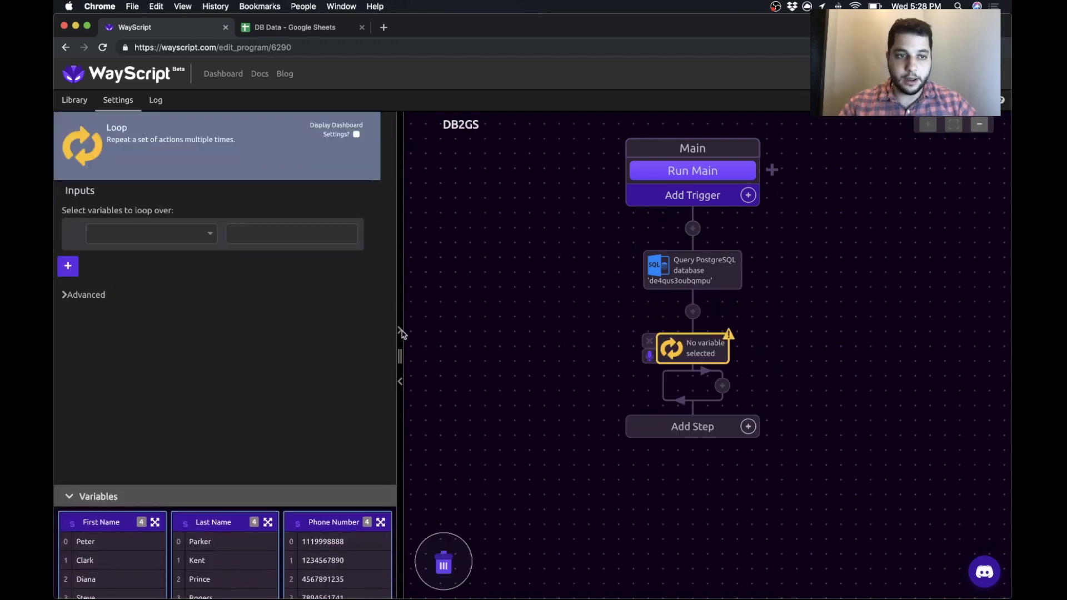
left_click(141, 246)
left_click(134, 259)
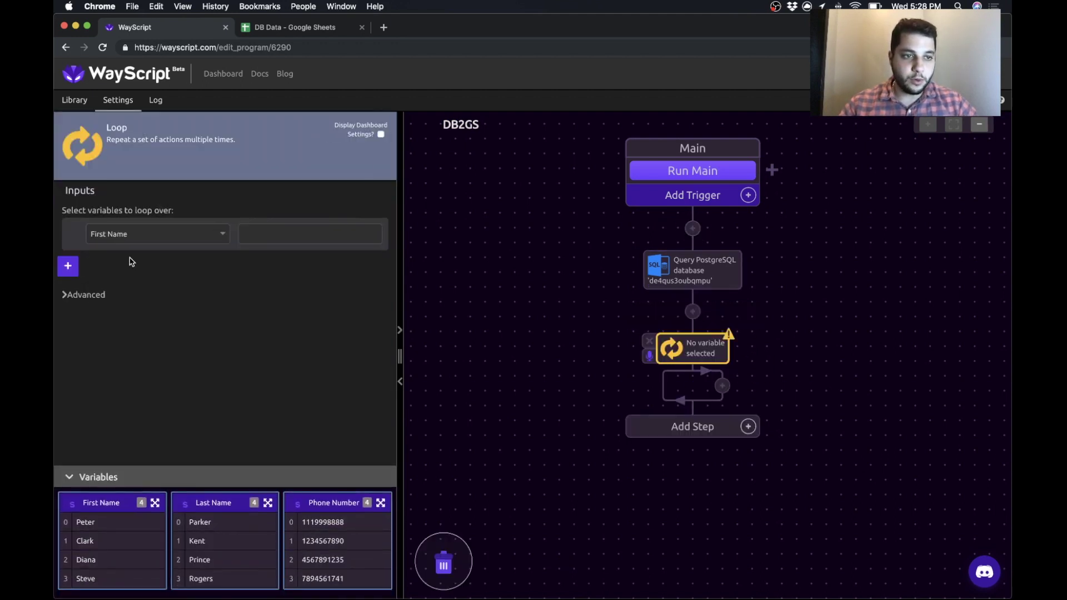
Step: Add Last Name and Phone Number as second and third loop variables
left_click(67, 266)
left_click(125, 267)
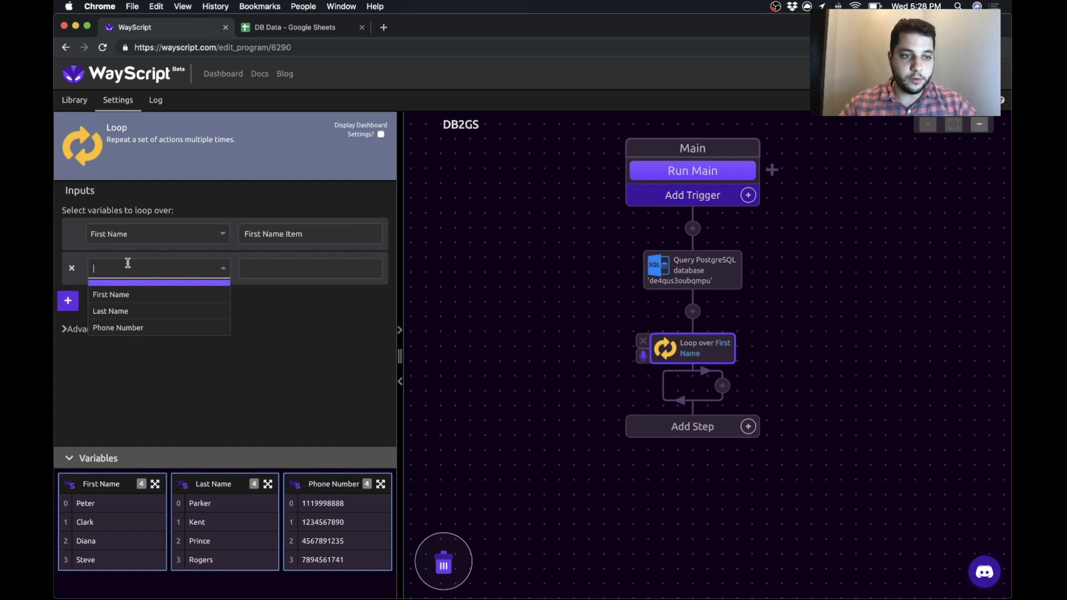
left_click(119, 310)
left_click(68, 301)
left_click(118, 304)
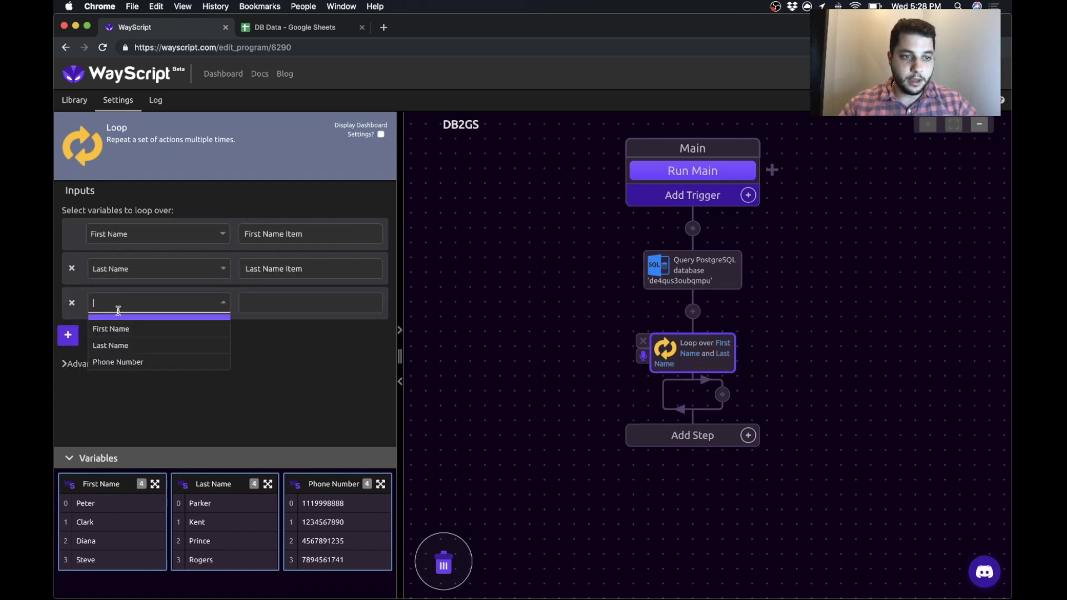
left_click(118, 362)
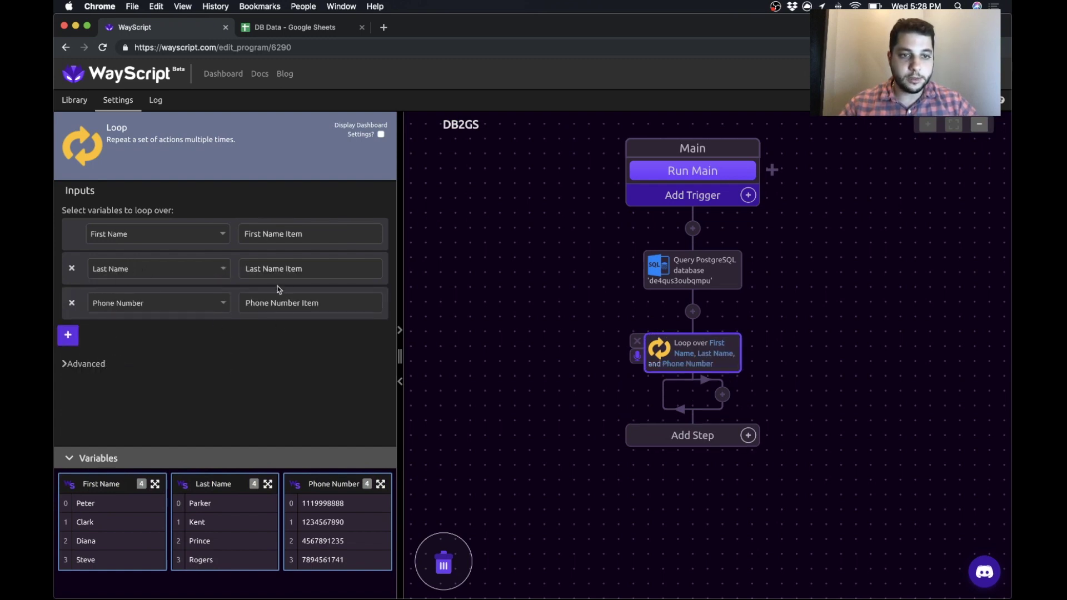
left_click_drag(247, 232, 324, 232)
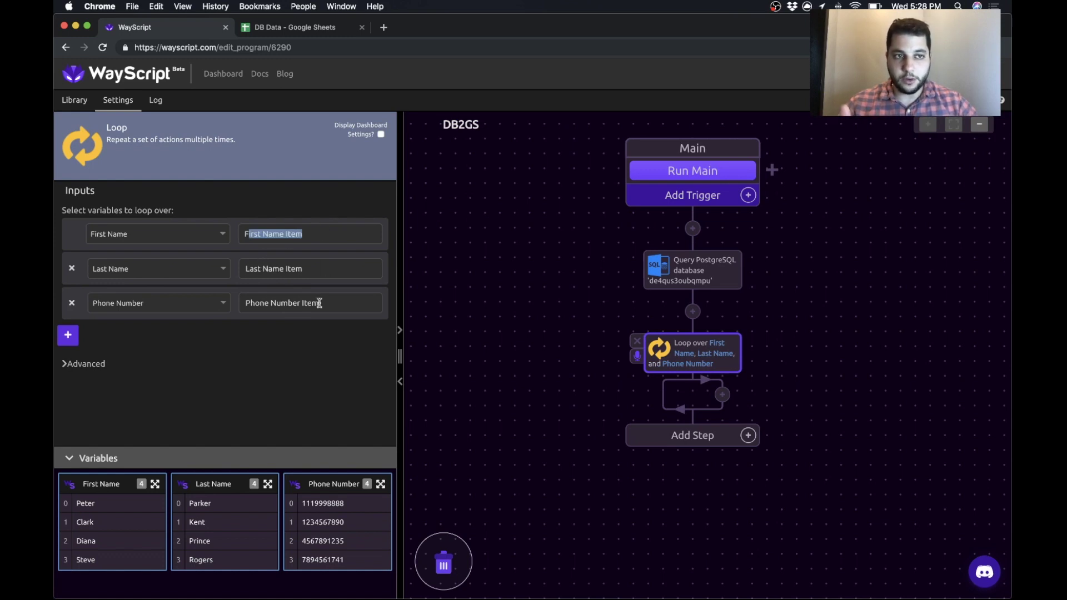
Step: Add a Google Sheets step inside the loop set to Write File mode
left_click(74, 100)
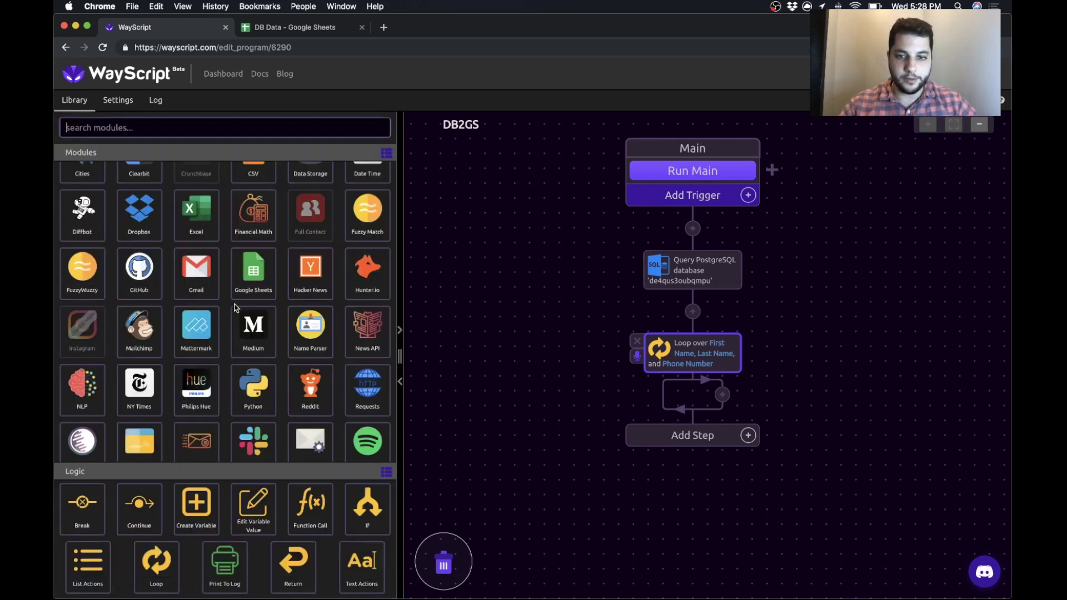
left_click_drag(253, 271, 726, 397)
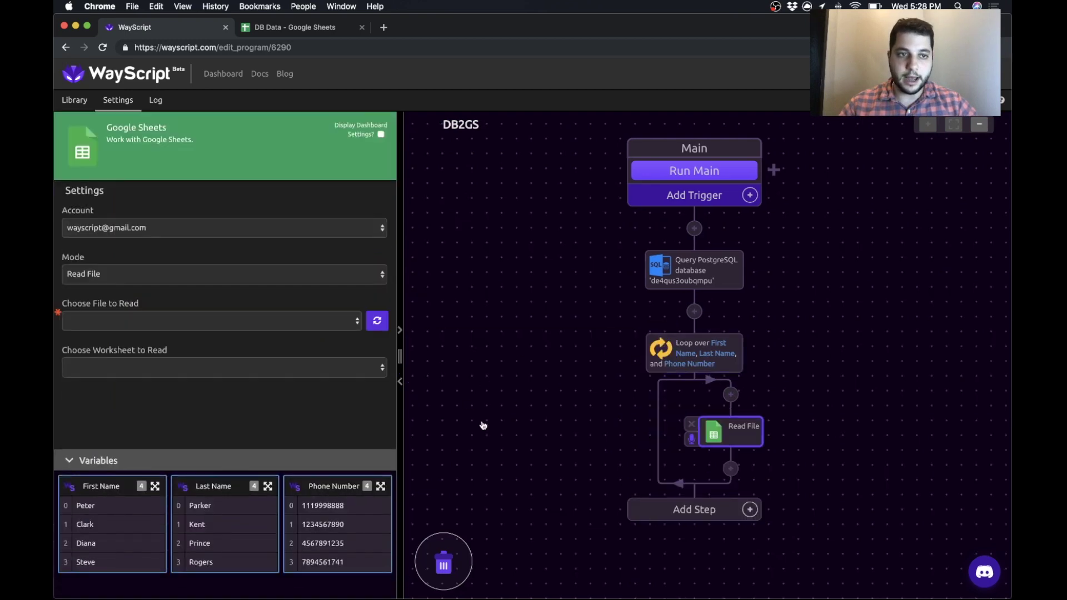
left_click(216, 273)
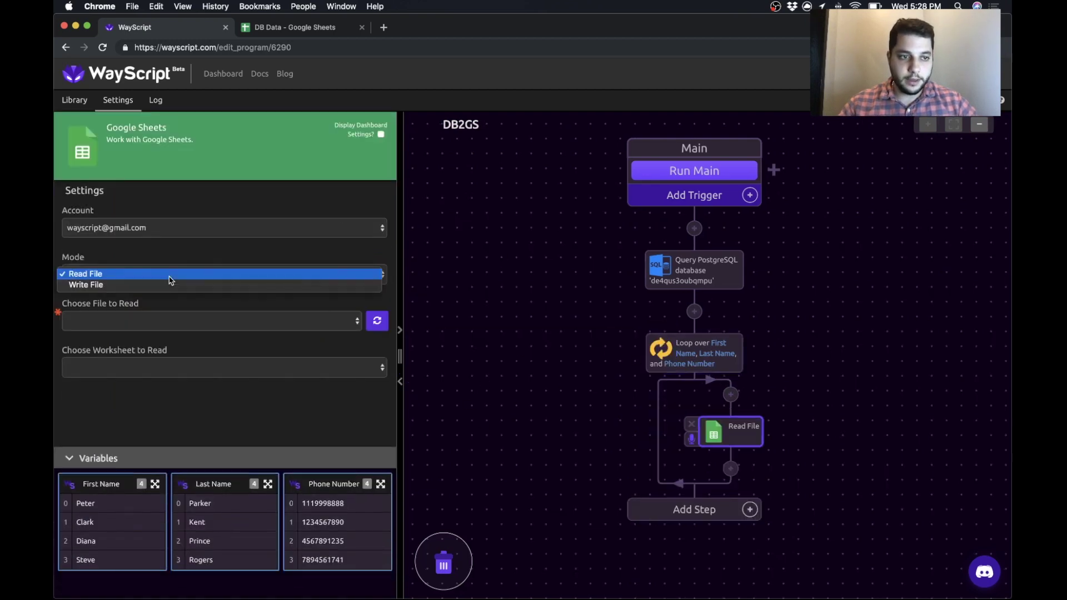
left_click(92, 285)
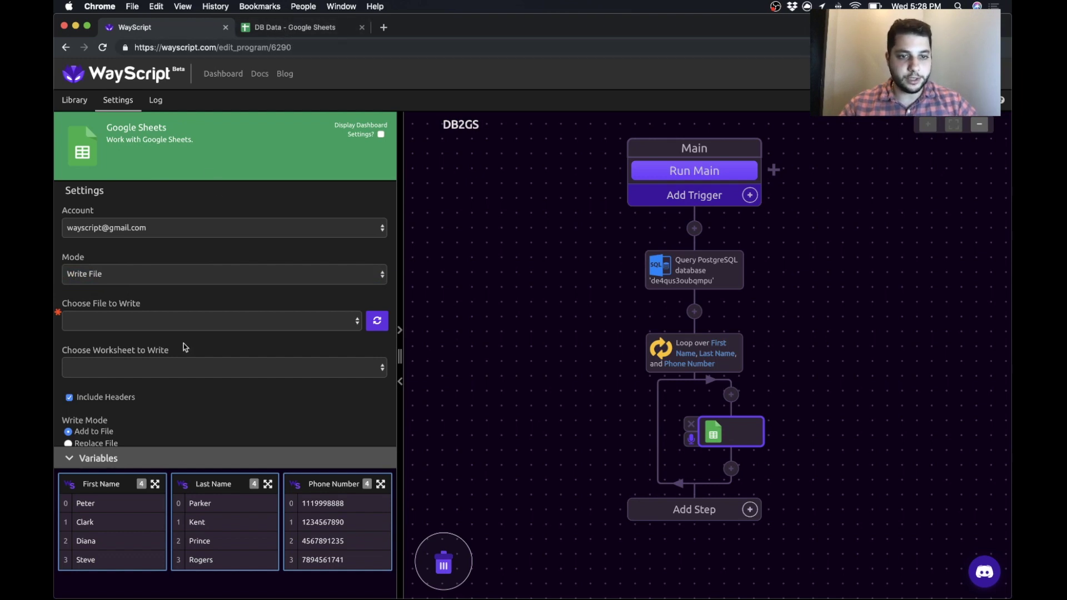
Step: Choose DB Data as the file to write and begin adding variable columns
left_click(197, 321)
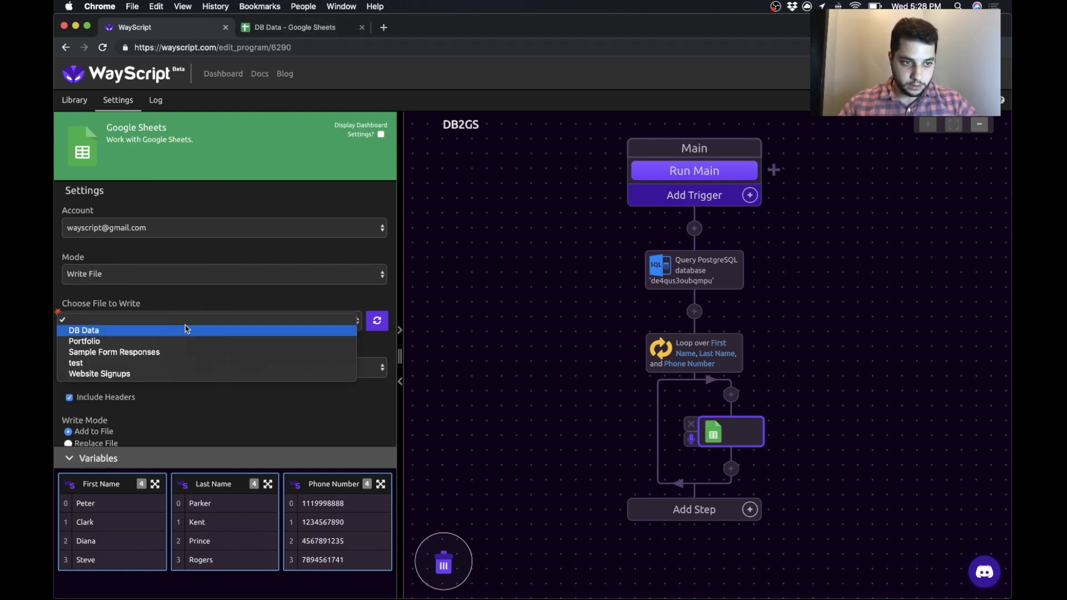
left_click(84, 332)
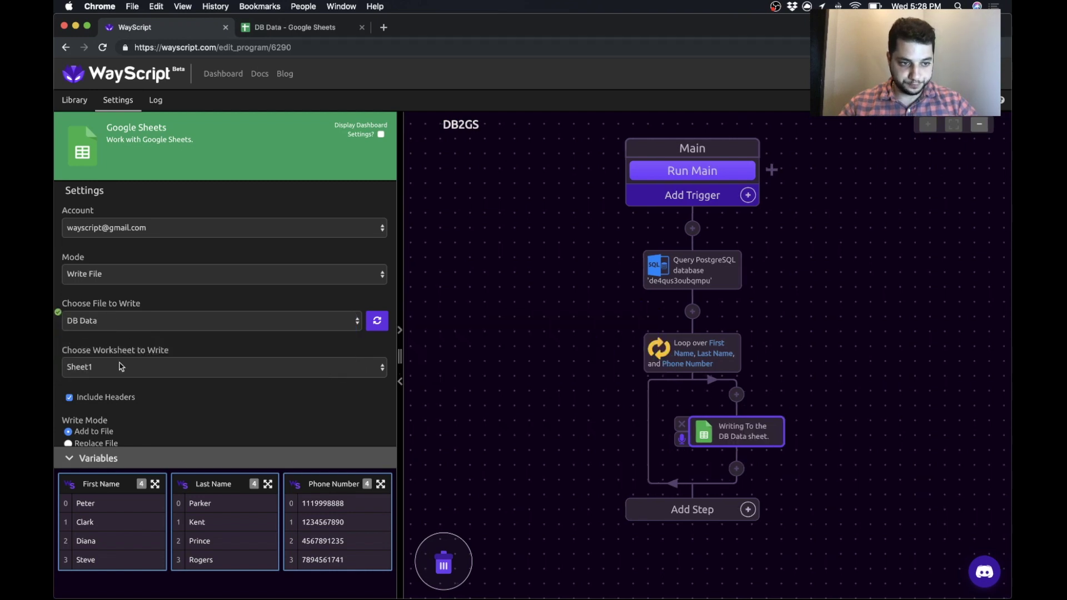
scroll(121, 367, "down", 2)
scroll(142, 357, "down", 2)
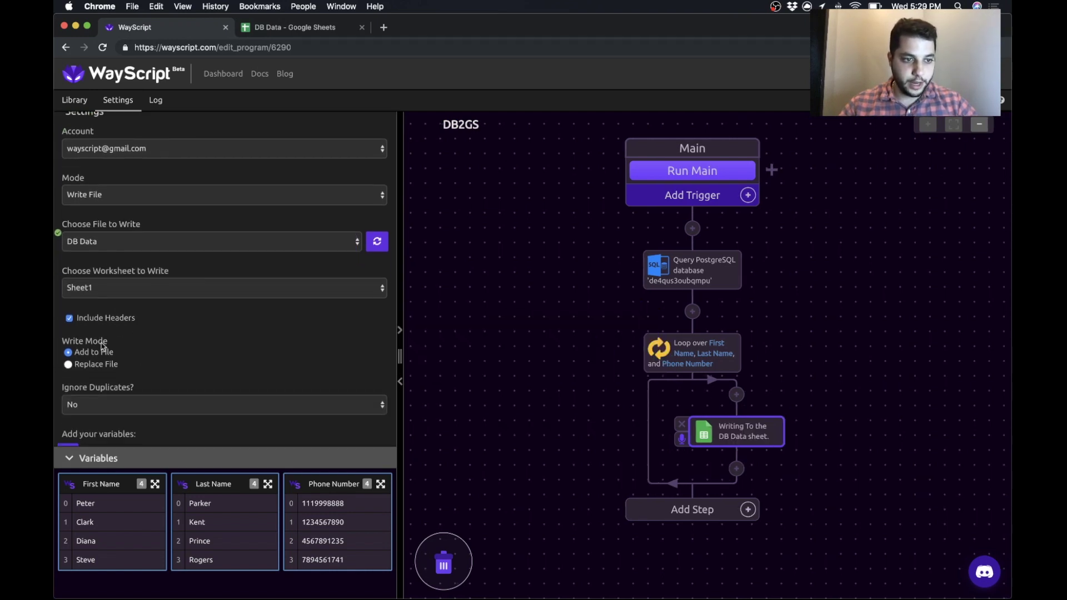
scroll(85, 360, "down", 1)
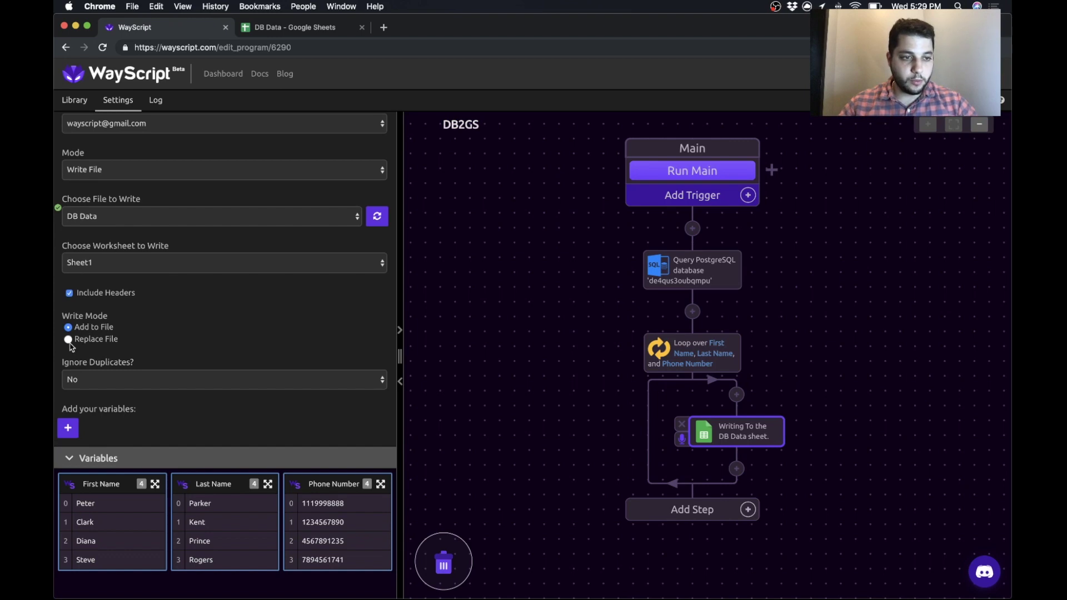
scroll(107, 324, "down", 1)
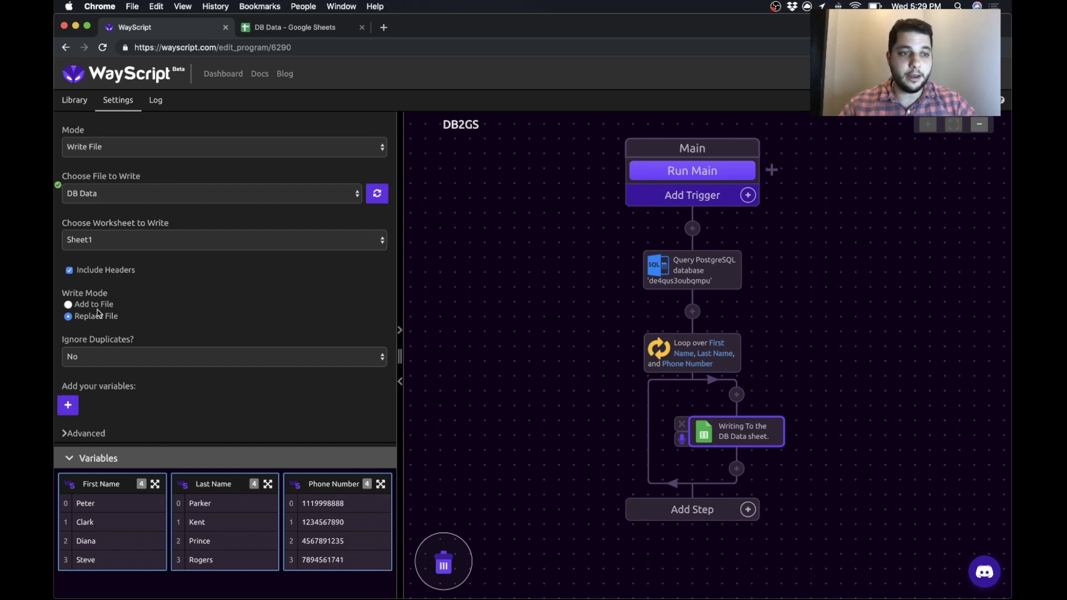
scroll(109, 368, "down", 2)
scroll(115, 347, "down", 1)
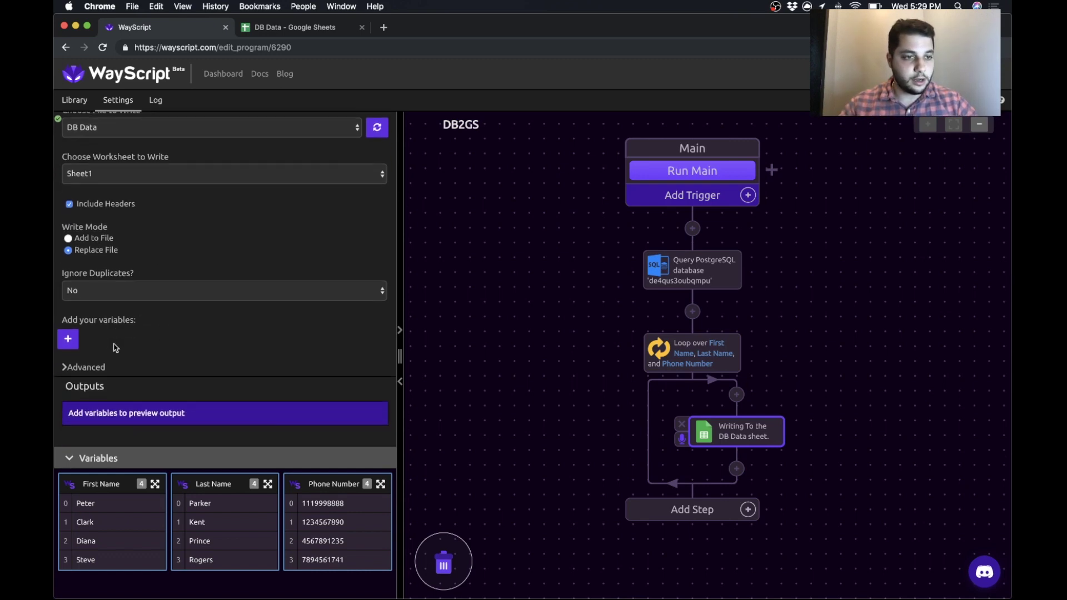
left_click(67, 336)
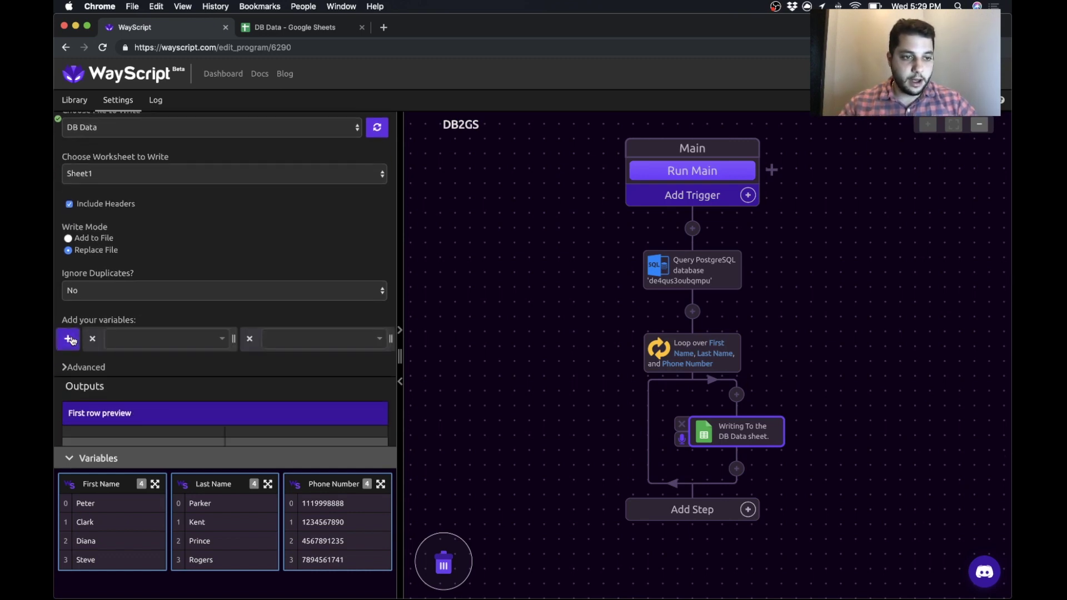
Step: Set the three columns to First Name Item, Last Name Item and Phone Number Item
left_click(68, 339)
left_click(140, 338)
scroll(134, 391, "down", 1)
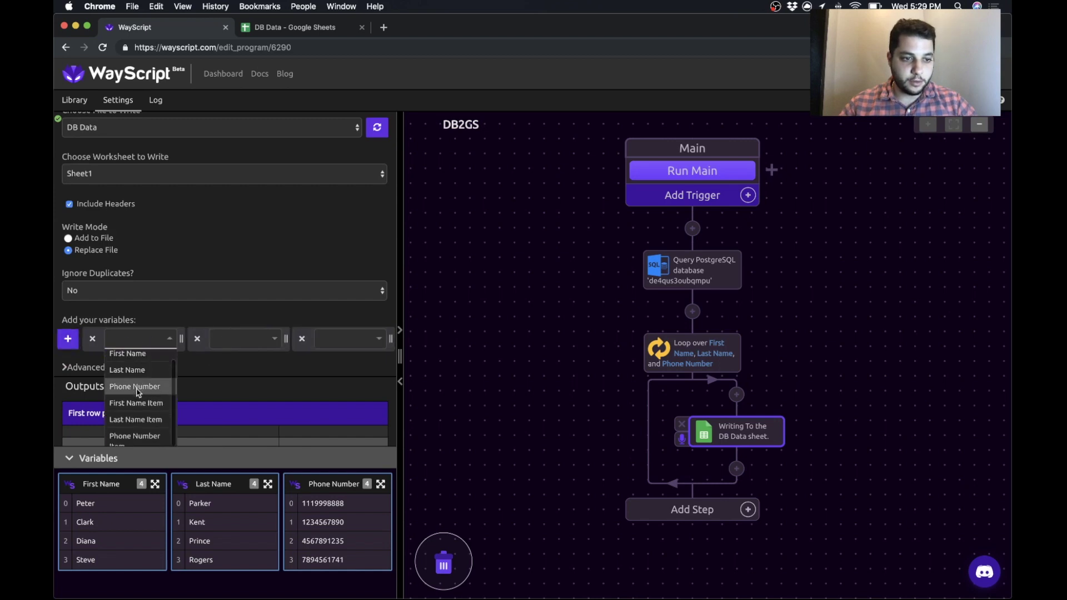
left_click(134, 399)
left_click(240, 339)
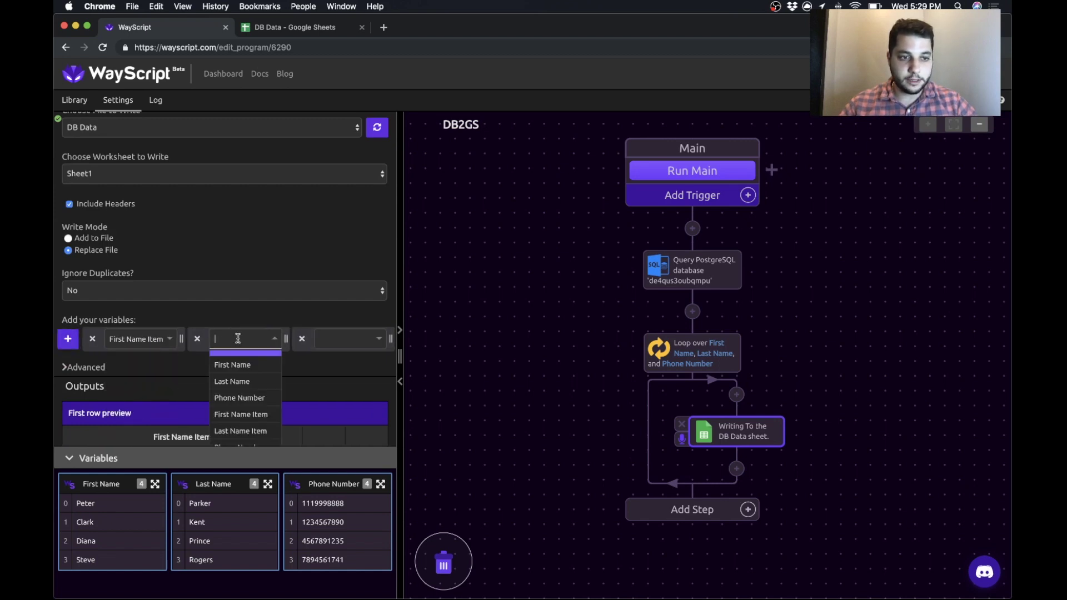
scroll(239, 383, "down", 1)
left_click(238, 401)
left_click(343, 338)
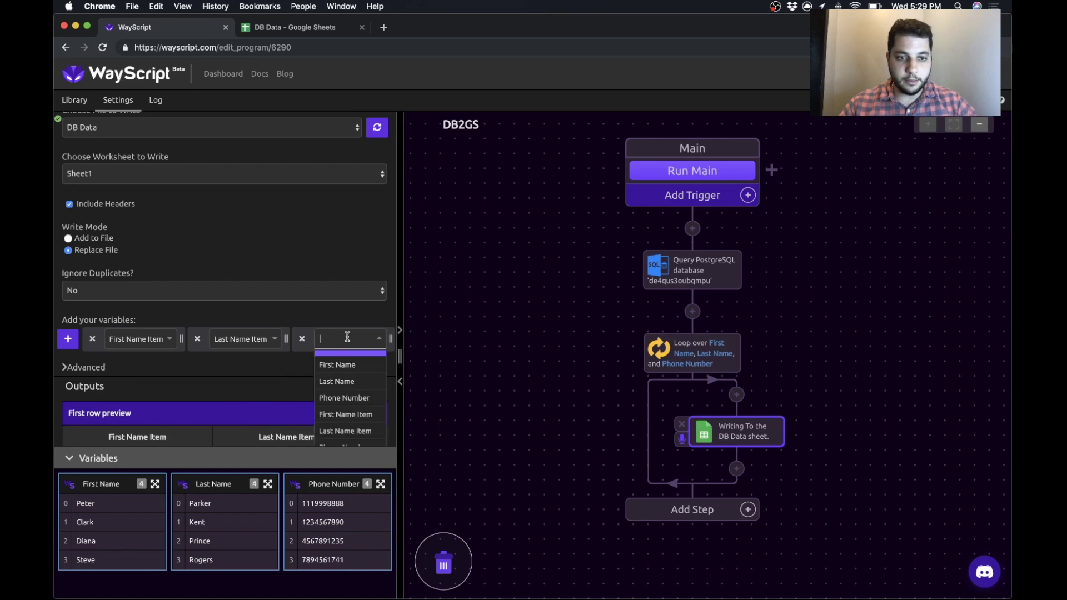
scroll(343, 384, "down", 1)
left_click(342, 420)
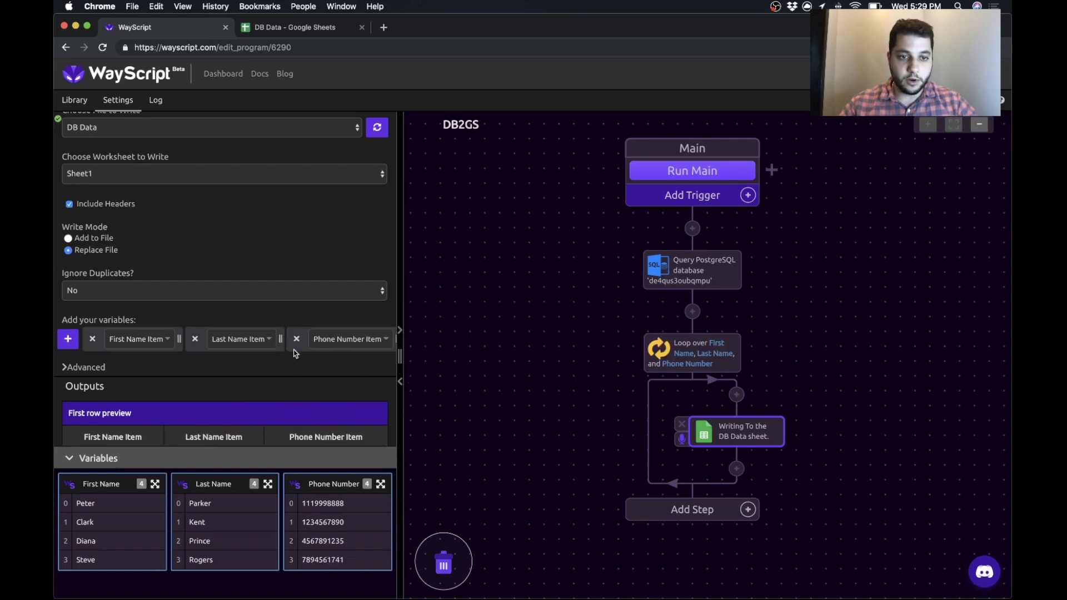
scroll(200, 392, "down", 2)
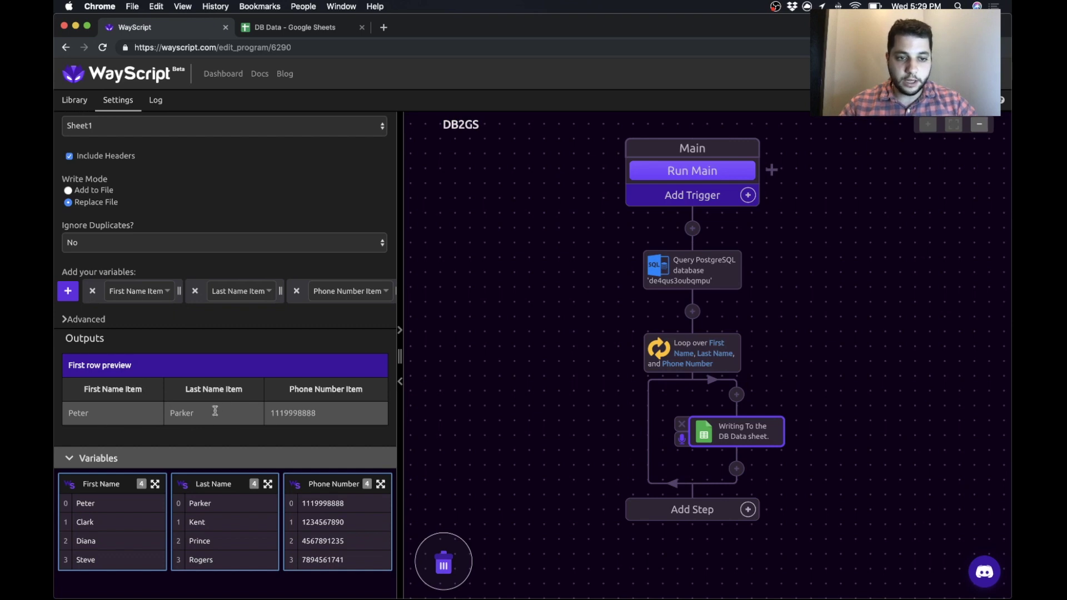
scroll(261, 359, "up", 5)
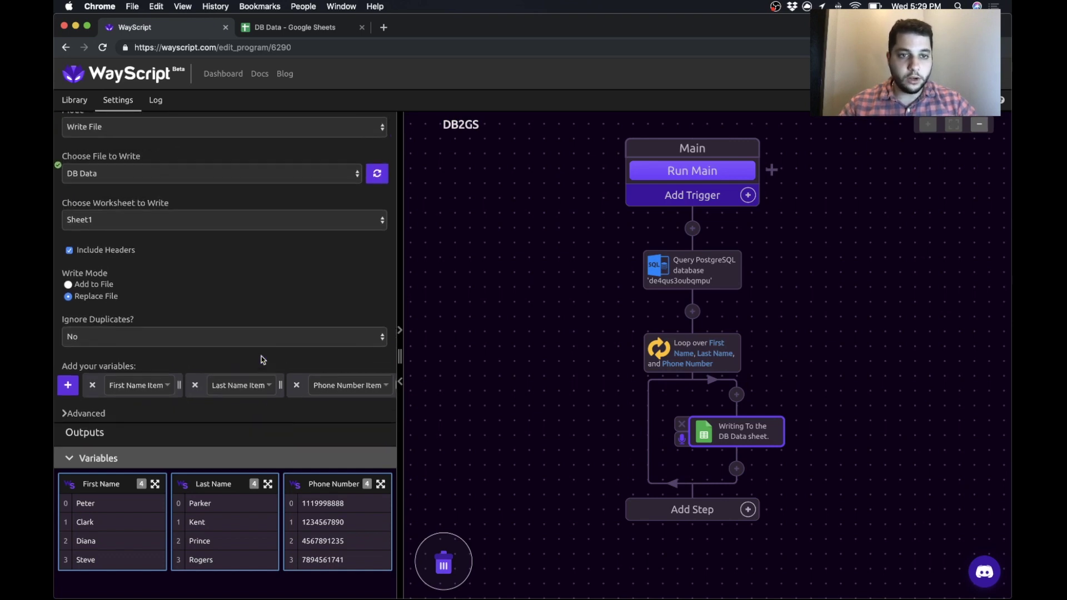
Step: Run Main to completion and check the DB Data spreadsheet for the written rows
left_click(554, 346)
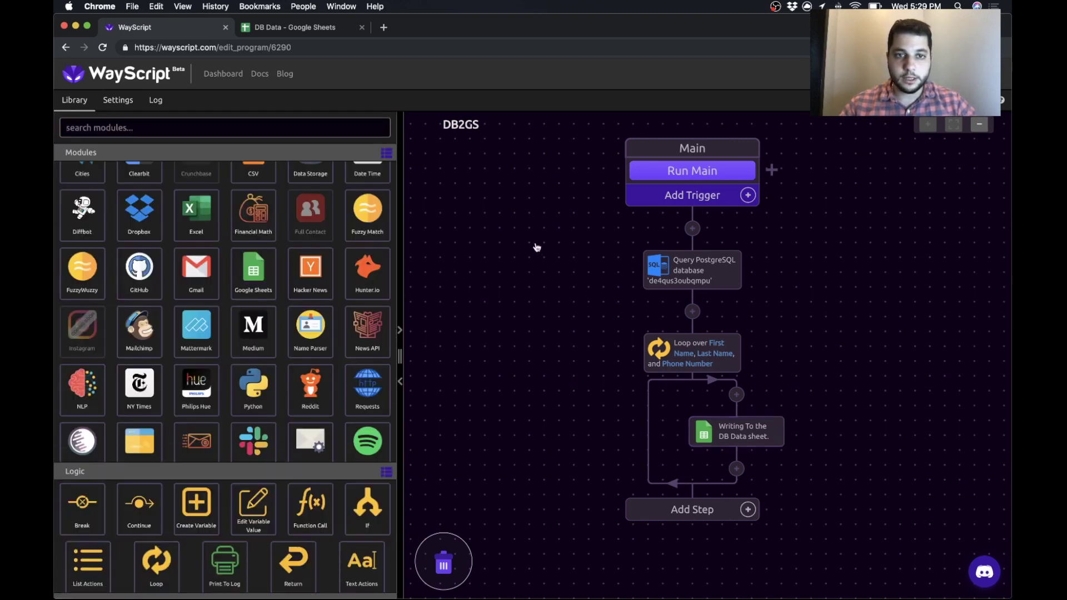
left_click(661, 170)
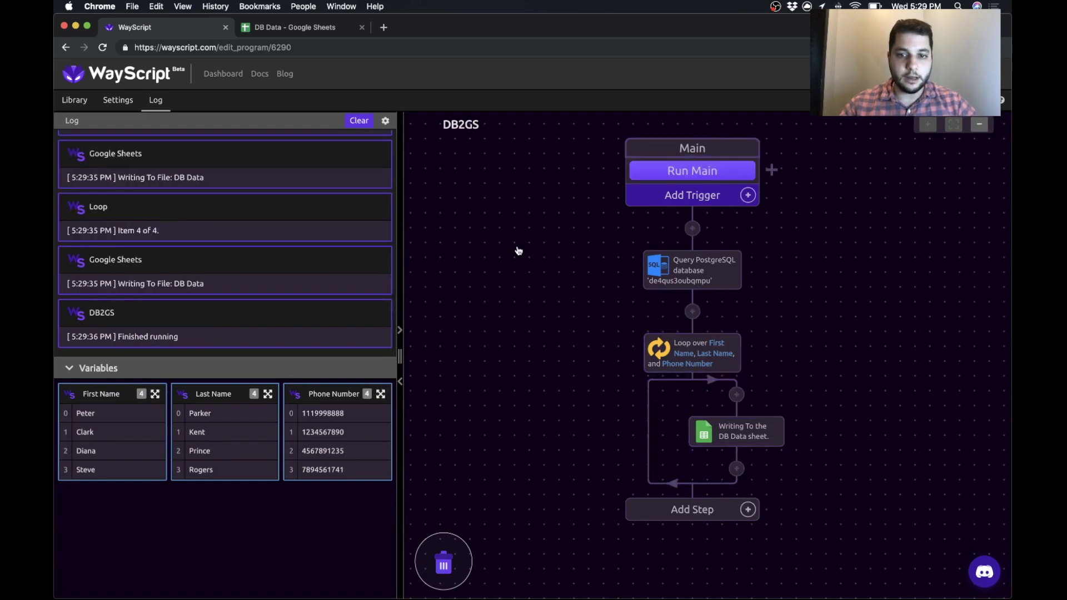
left_click(325, 28)
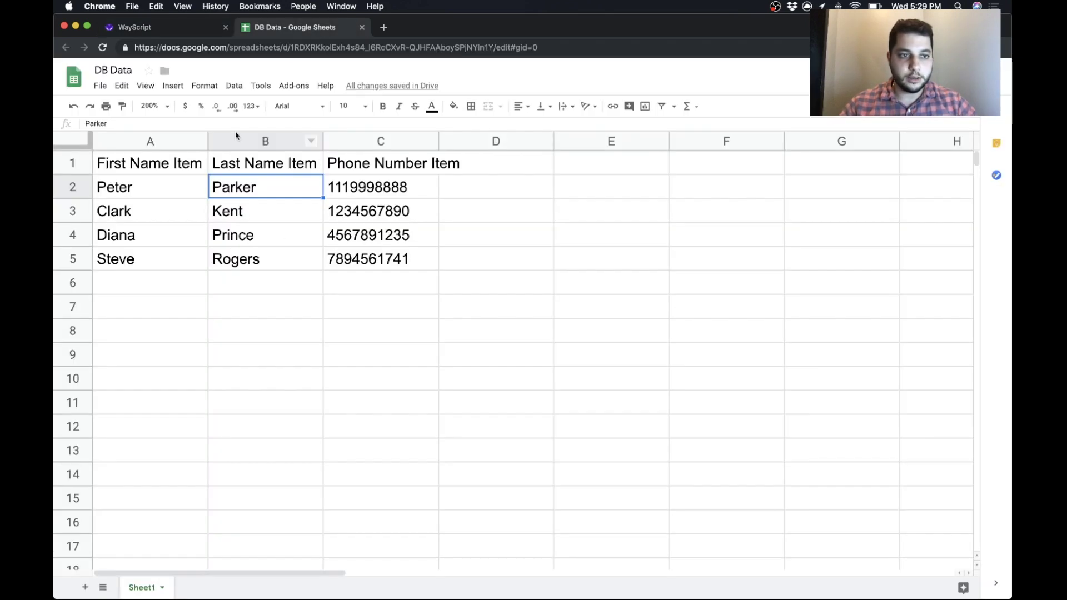
left_click(134, 28)
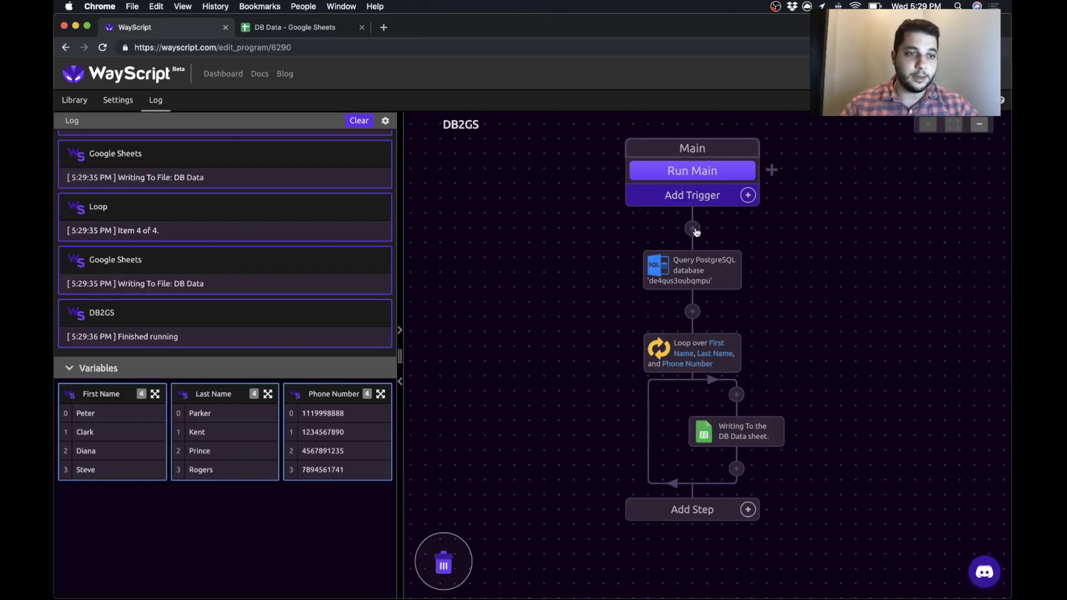
Step: Show the module library, peek at the Add Trigger options, and dismiss them
left_click(74, 100)
left_click(748, 195)
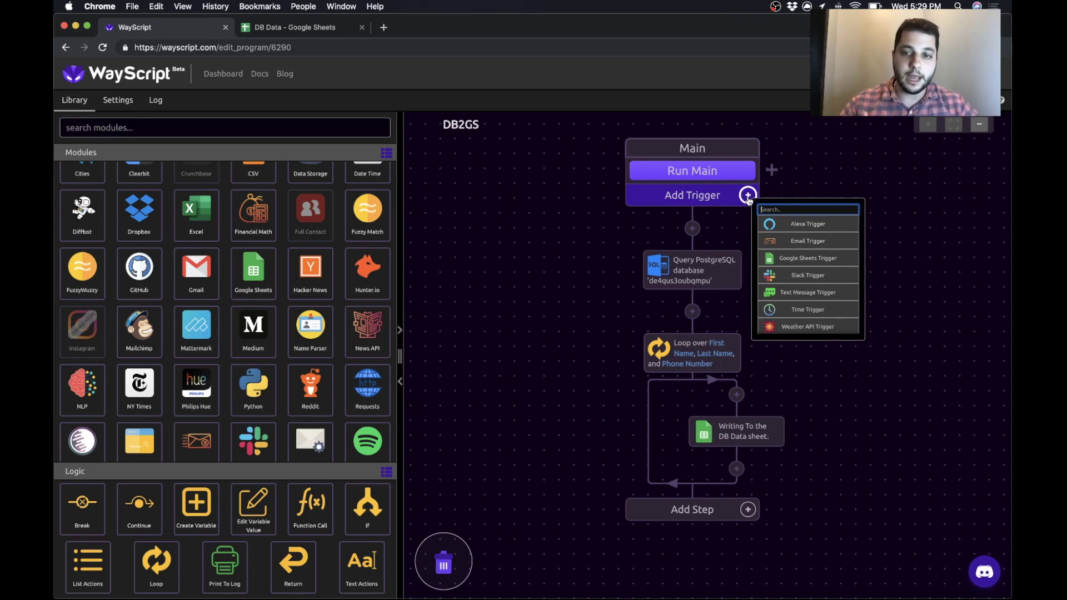
left_click(598, 254)
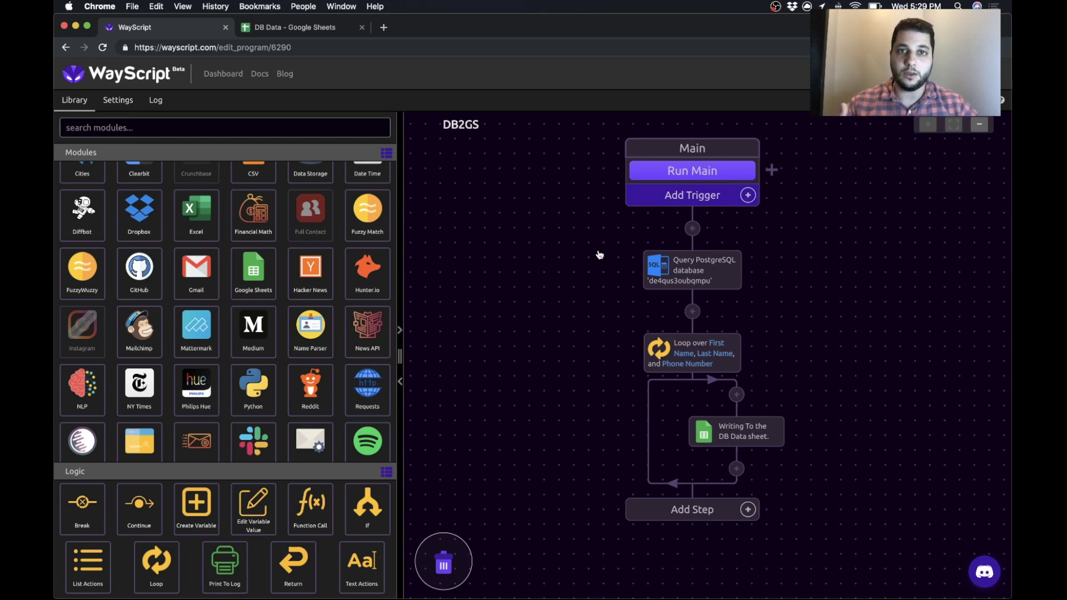